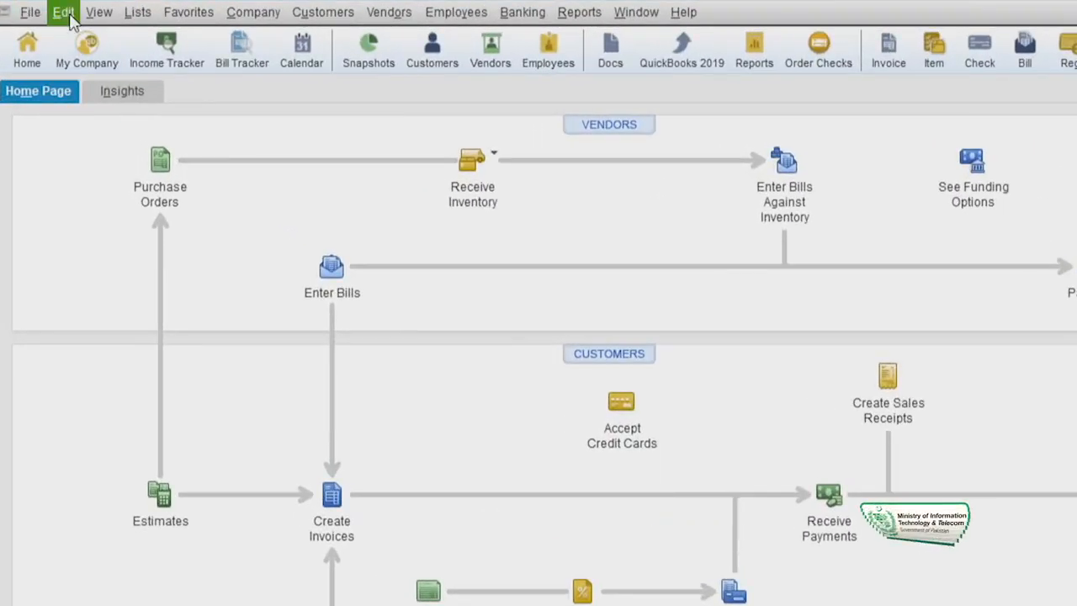
Check in the company preferences for Jobs & Estimates that creating estimates is enabled, and close the preferences
left_click(69, 14)
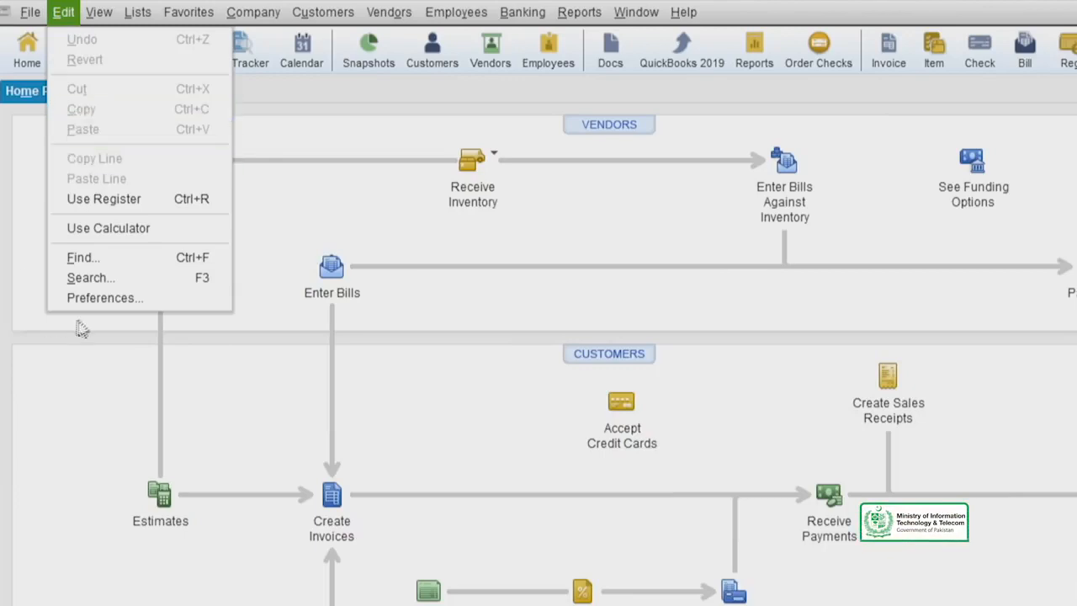
left_click(94, 299)
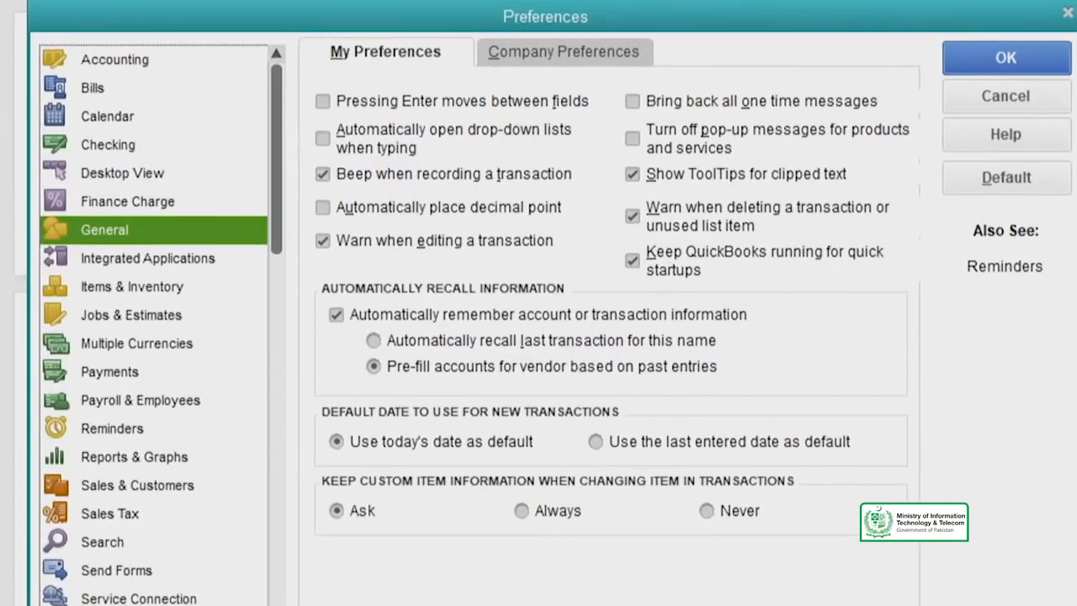
left_click(155, 319)
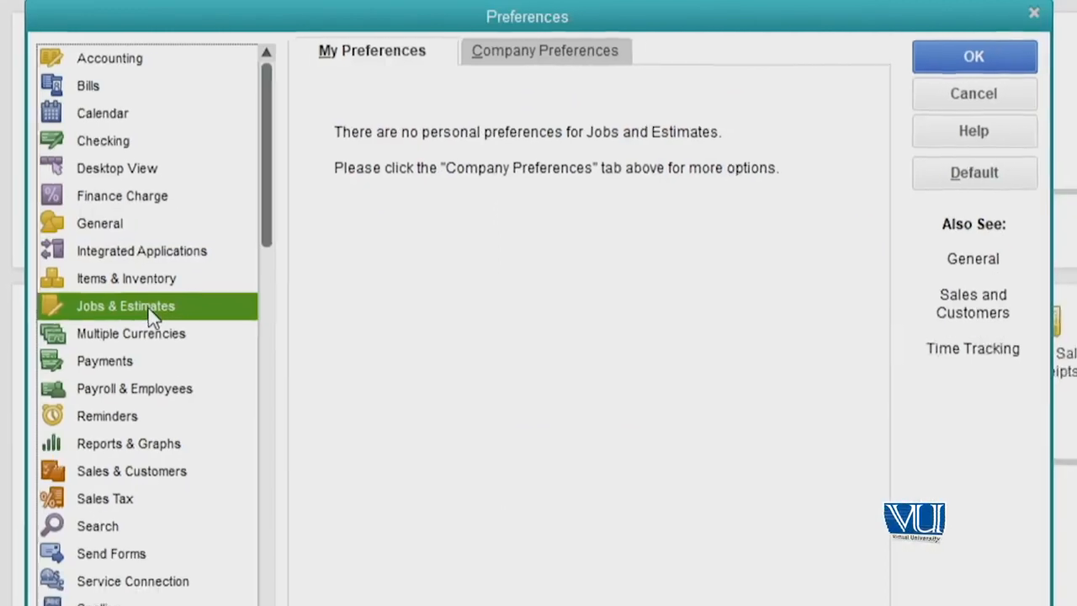
left_click(518, 53)
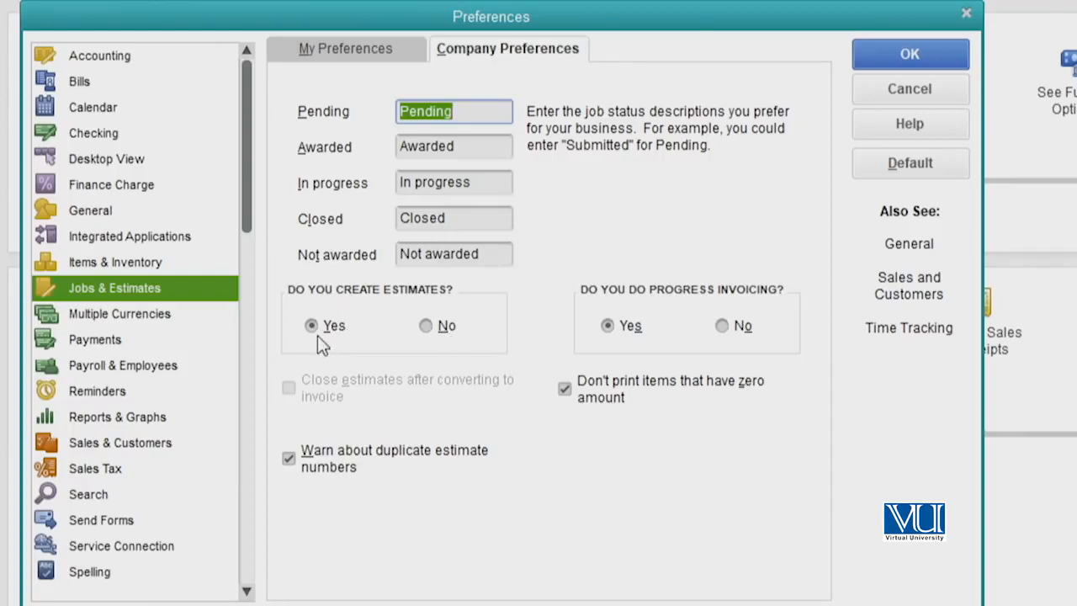
left_click(936, 64)
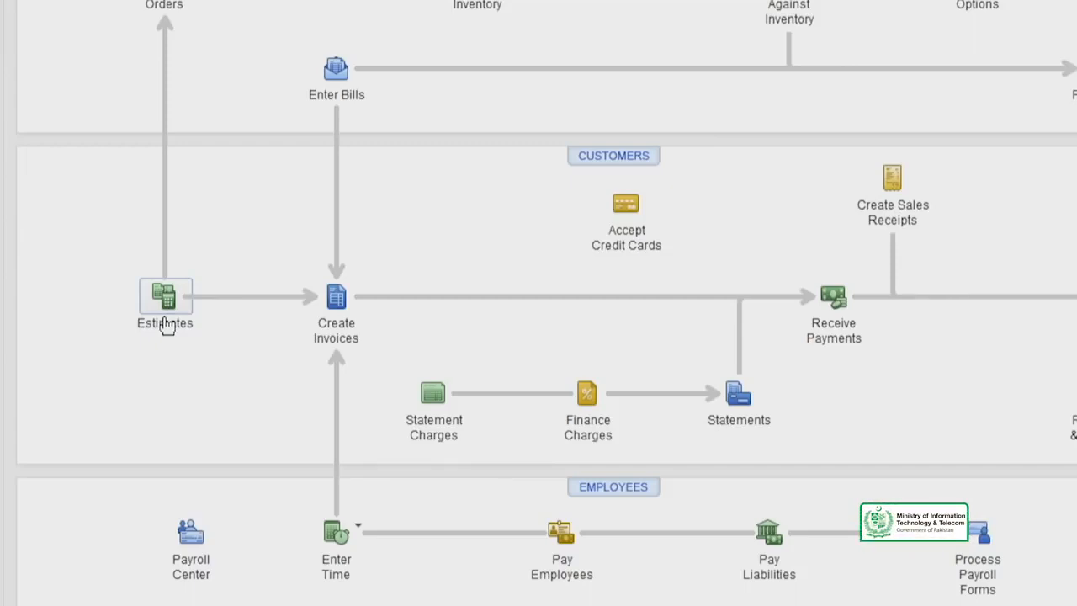
Start a new estimate for the customer whose jobs are Family Room and Garage Repair
left_click(164, 313)
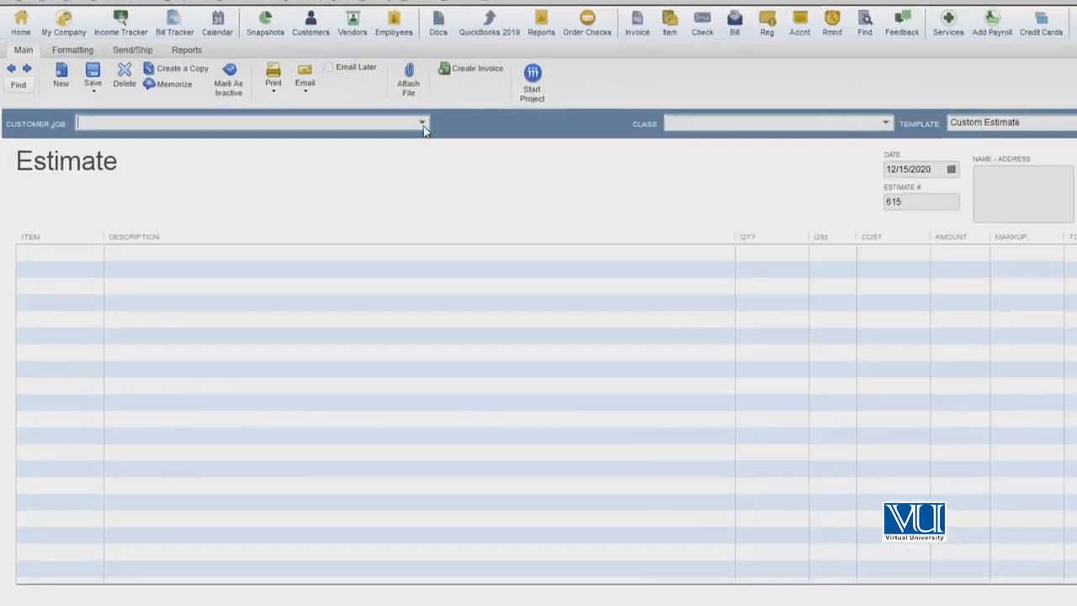
left_click(348, 128)
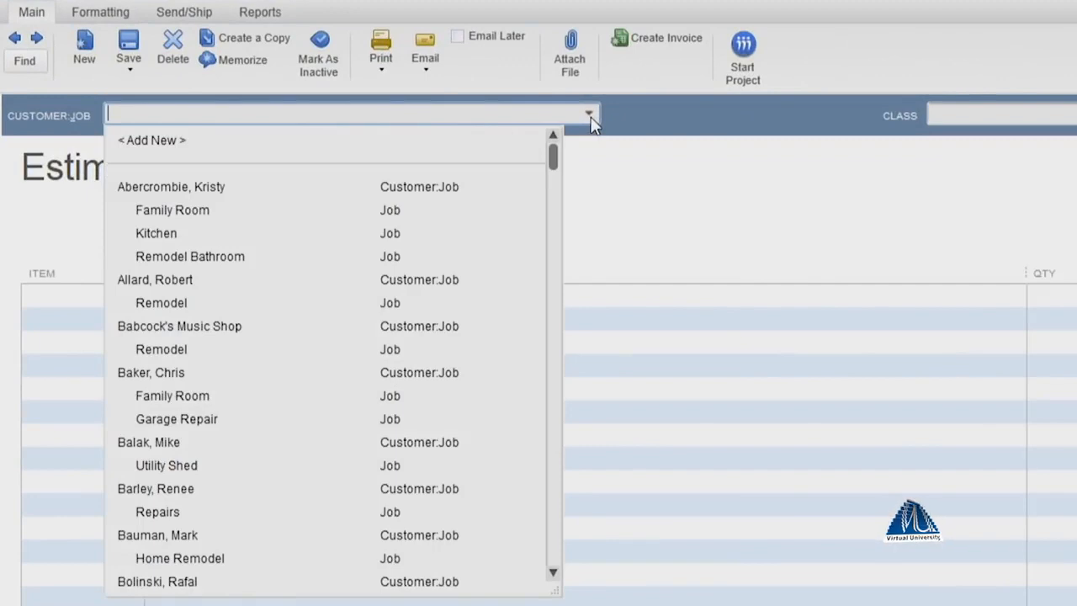
left_click(185, 376)
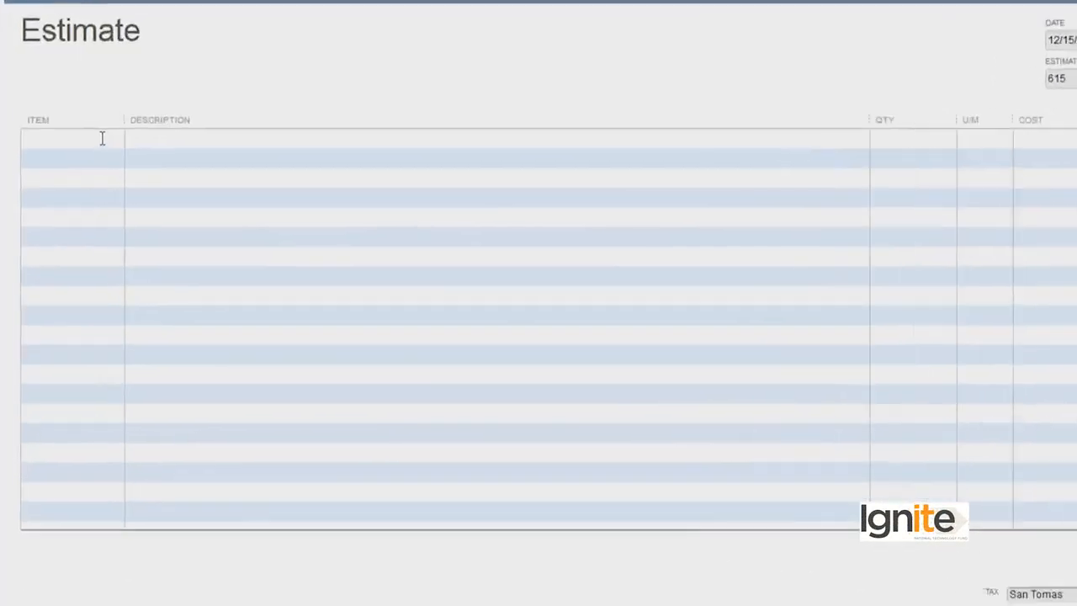
Add the Cabinet Pulls inventory part as the first line item of the estimate
left_click(74, 232)
left_click(81, 230)
scroll(88, 359, "down", 4)
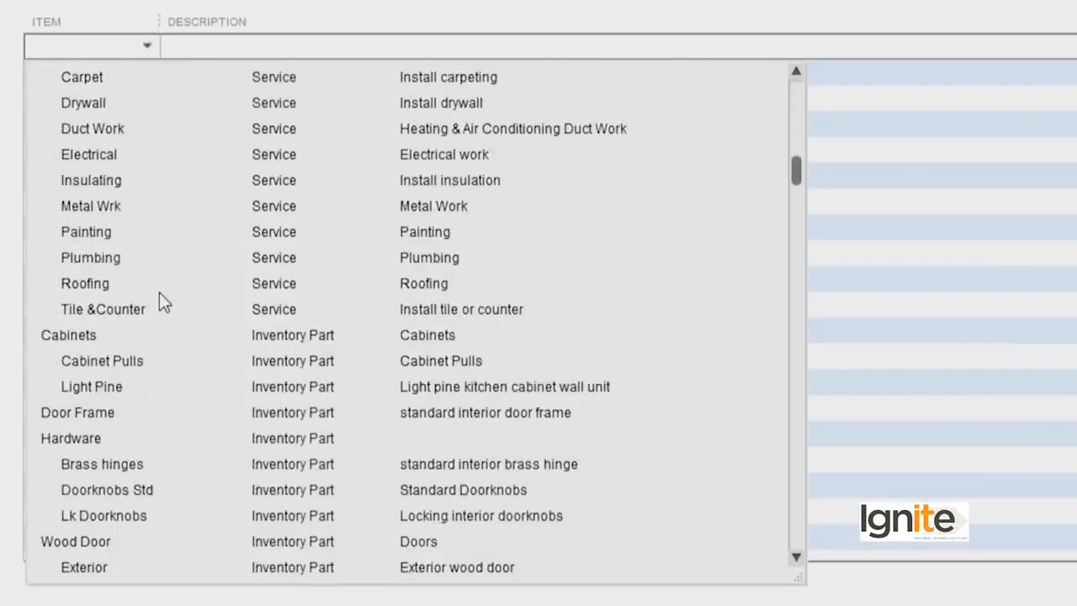
scroll(135, 287, "down", 1)
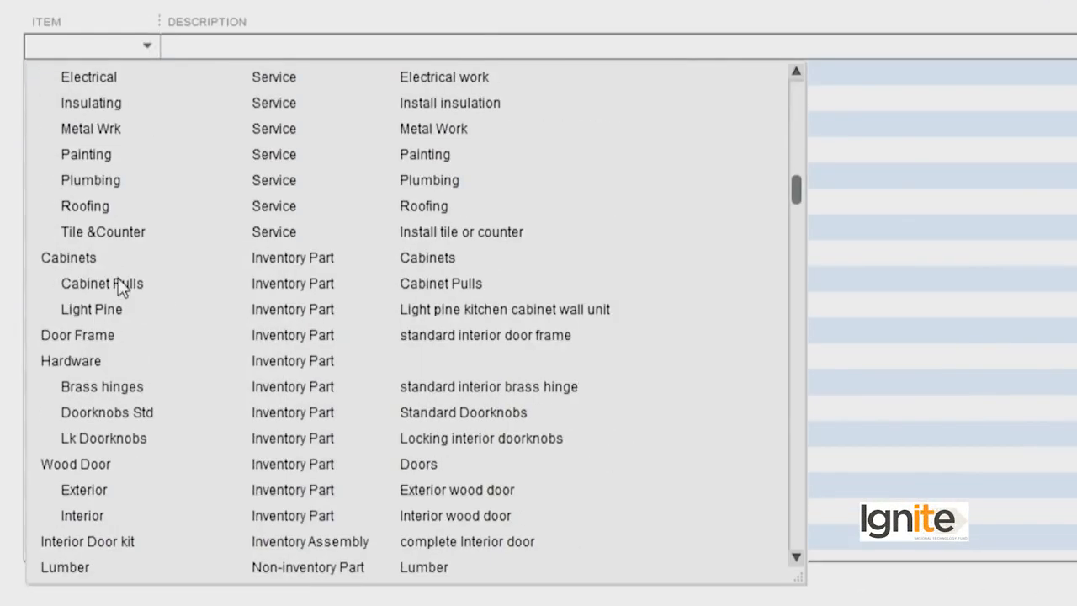
left_click(119, 282)
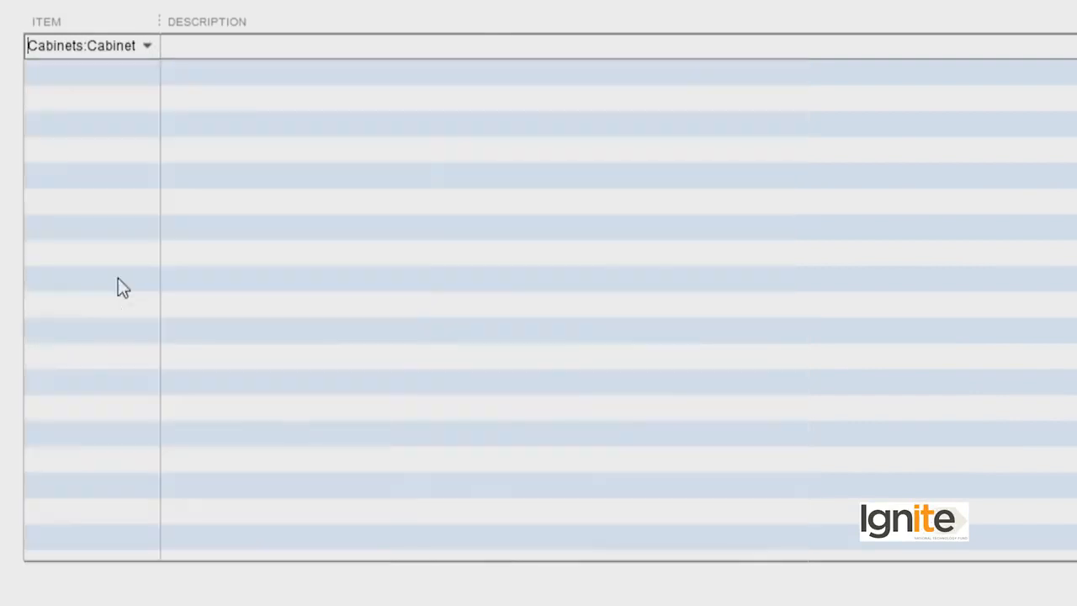
Add the Light Pine cabinet part and the Installation service as the second and third line items
left_click(154, 73)
left_click(148, 72)
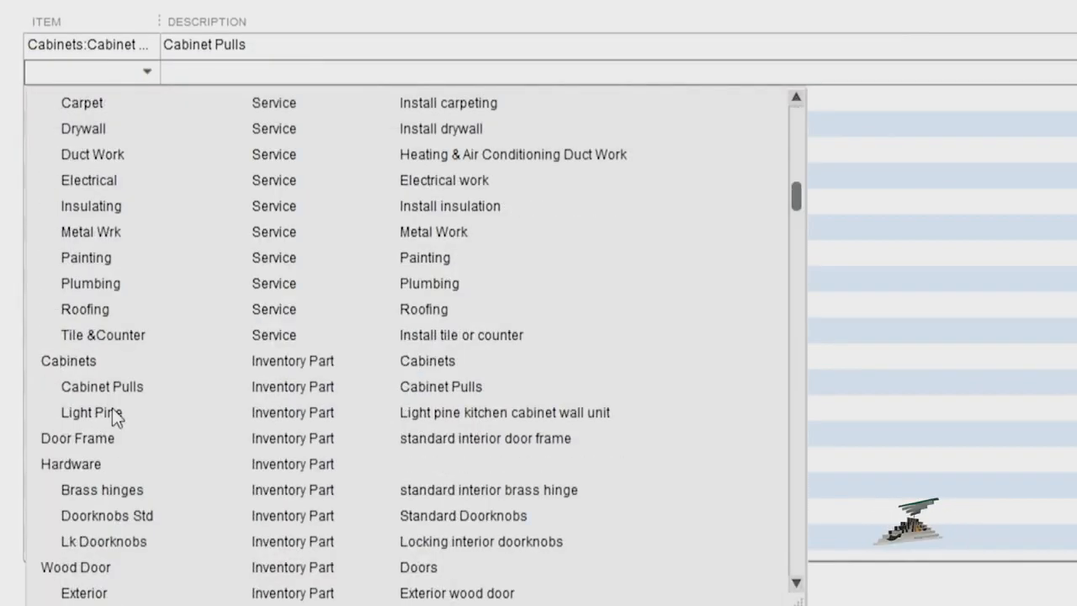
left_click(112, 411)
left_click(145, 100)
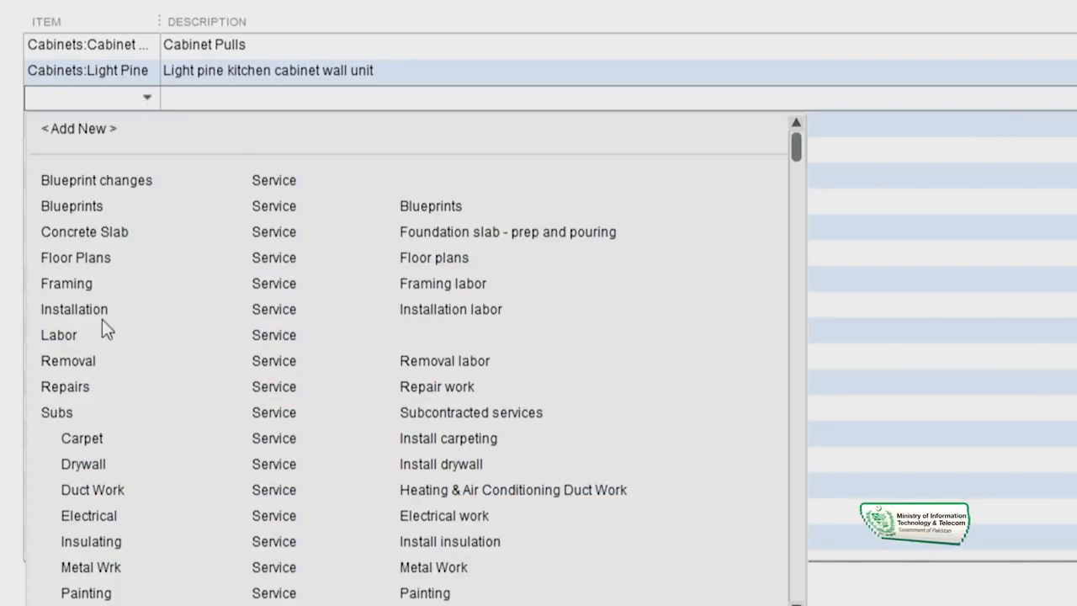
left_click(126, 311)
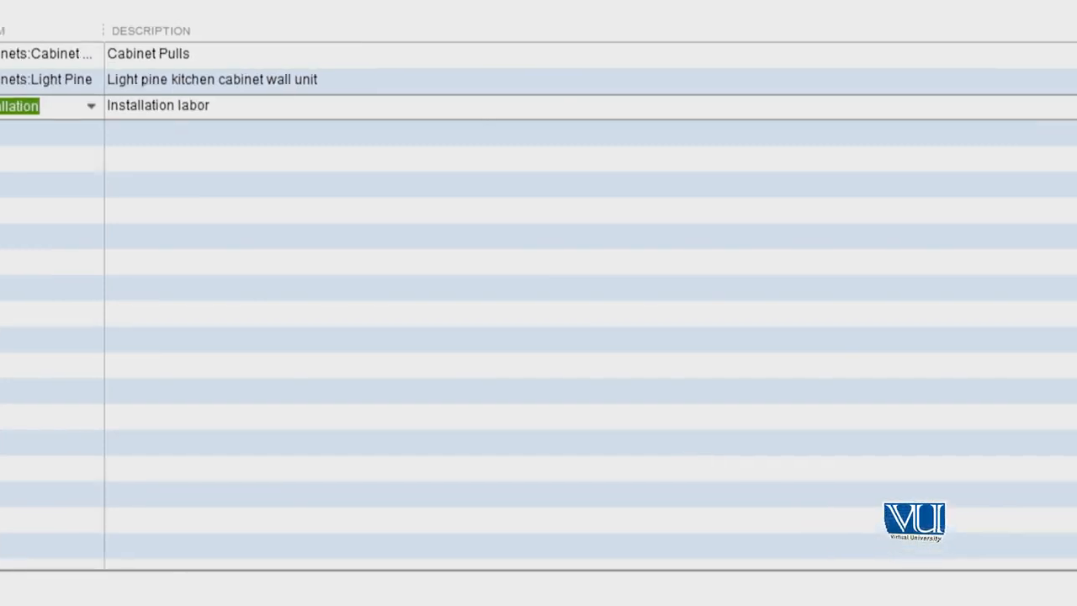
Set the Cabinet Pulls line to a quantity of 8 with cs as the unit of measure
left_click(405, 170)
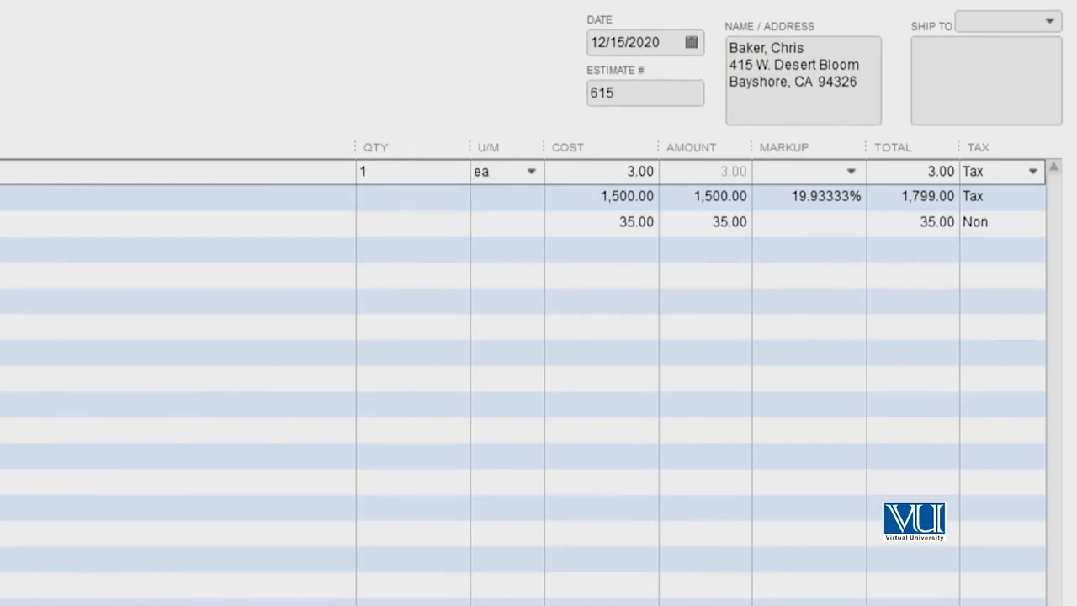
key("BackSpace")
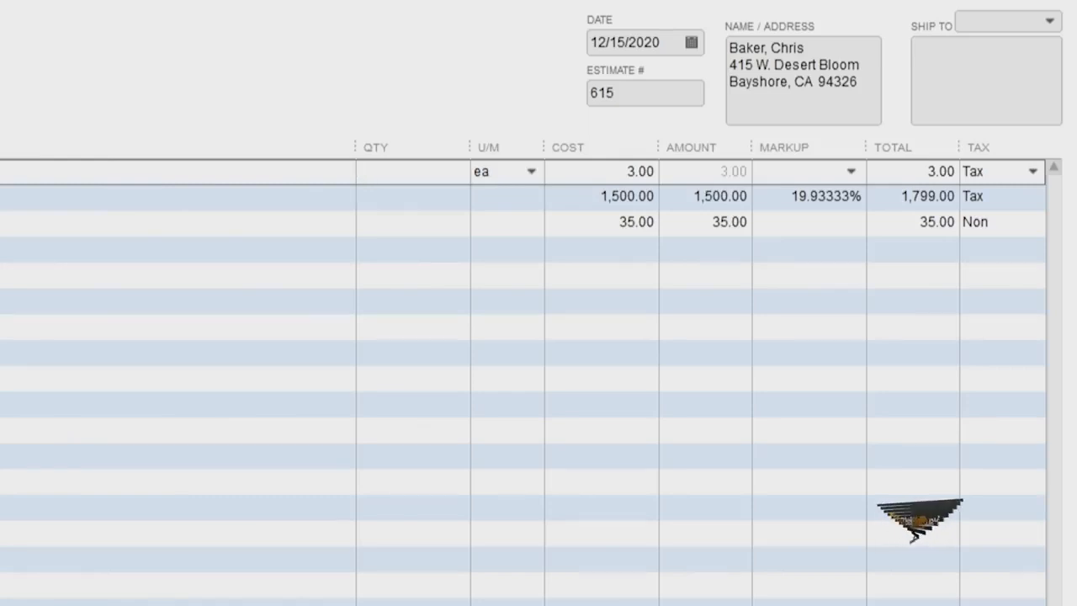
type("8")
left_click(385, 203)
left_click(475, 197)
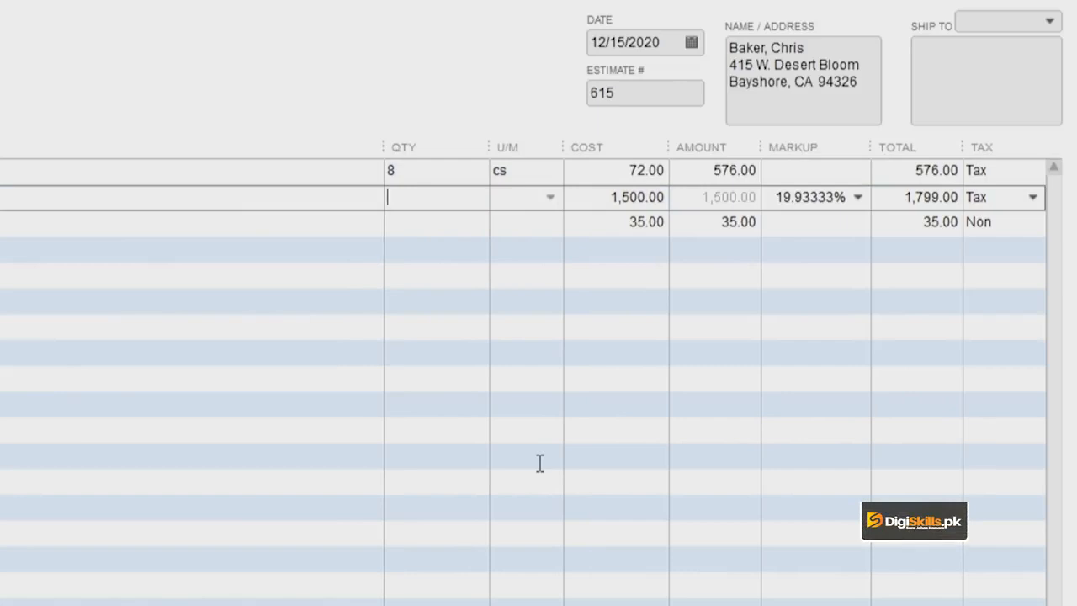
Set the quantity to 8 for the Light Pine line and 100 for the Installation line
type("8")
key("Tab")
left_click(411, 223)
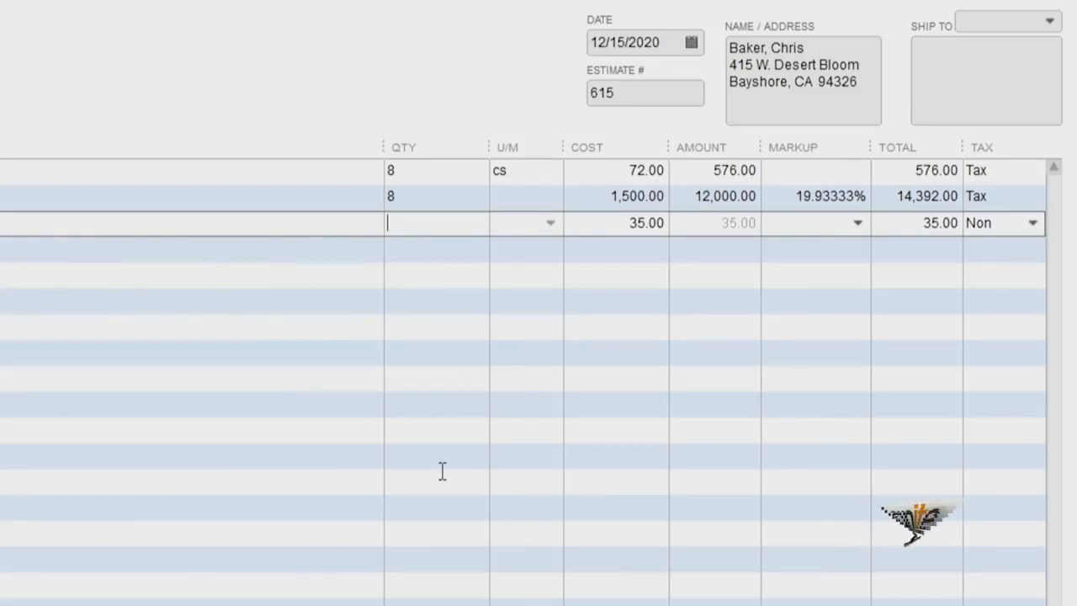
type("100")
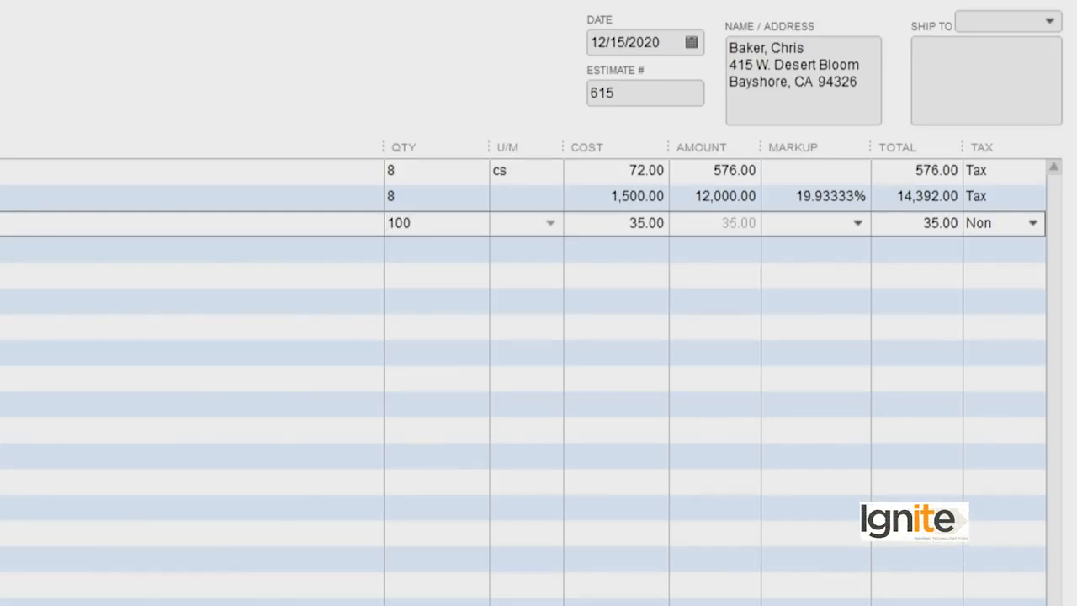
key("Tab")
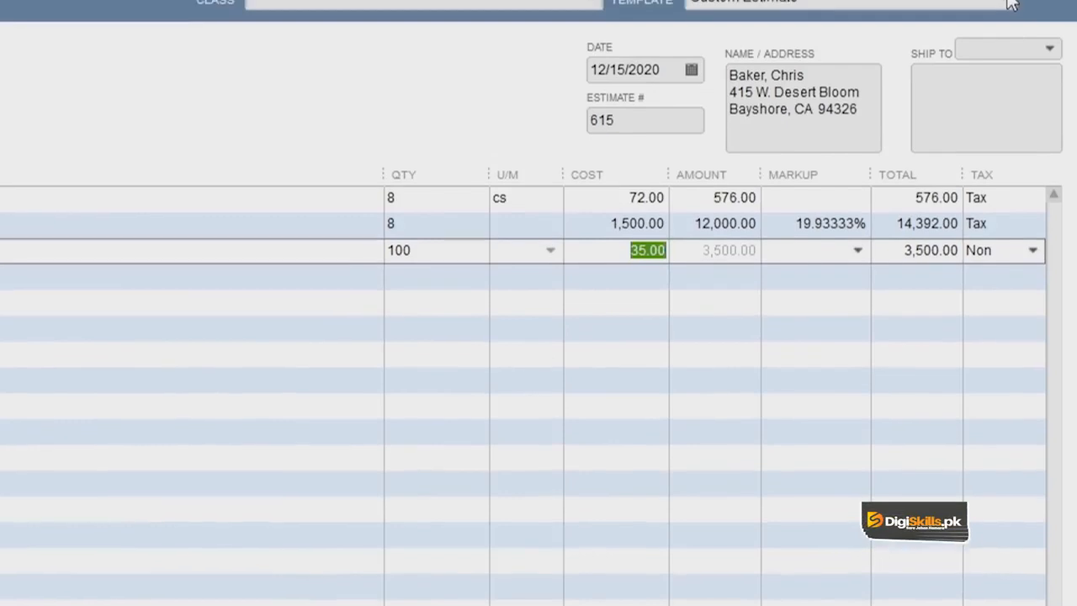
Apply the Proposal template to the estimate and review its line quantities and totals
left_click(1012, 5)
left_click(897, 124)
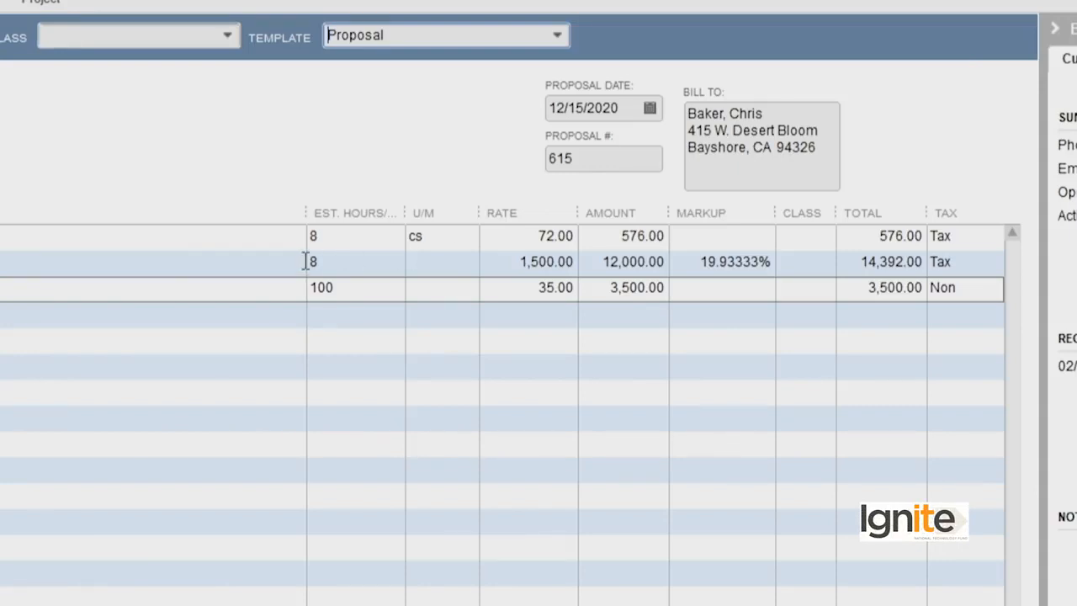
left_click(334, 237)
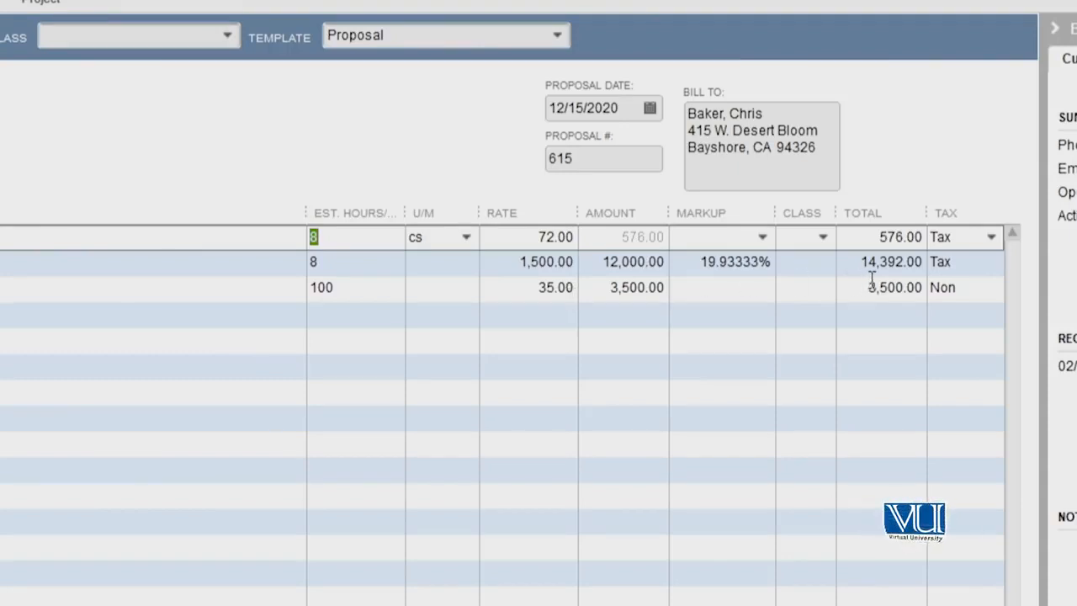
left_click(922, 266)
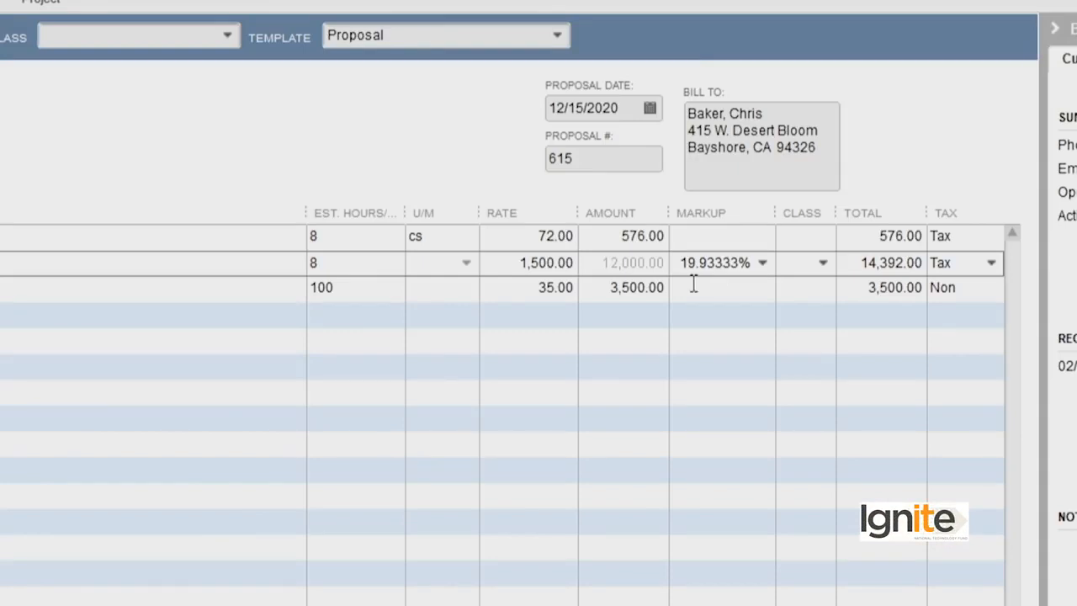
left_click(567, 35)
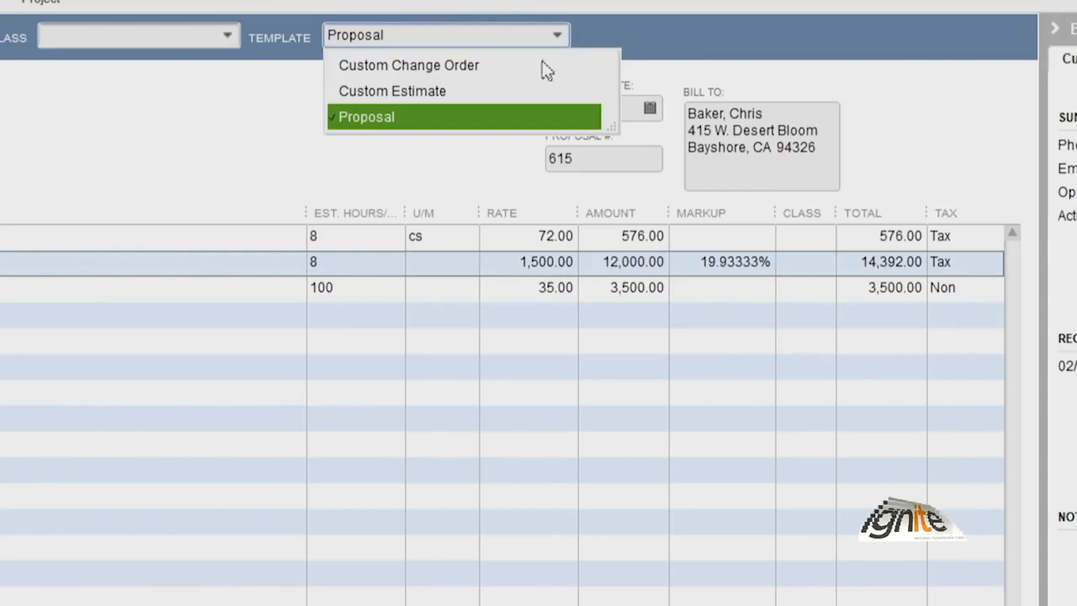
left_click(525, 117)
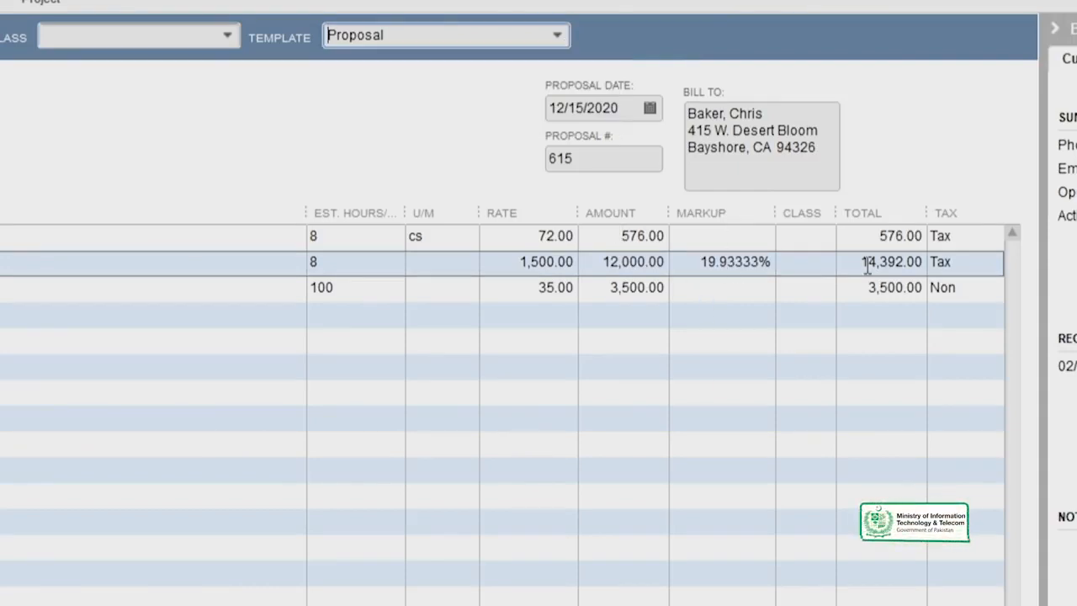
Set the markup to 15% on the Cabinet Pulls and Installation lines
left_click(753, 237)
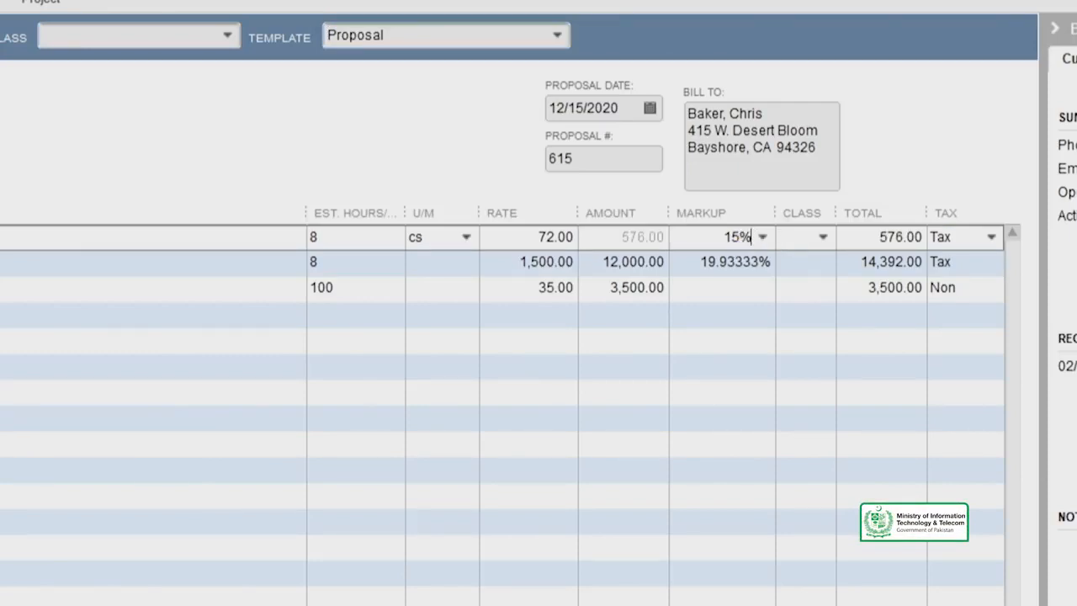
key("Tab")
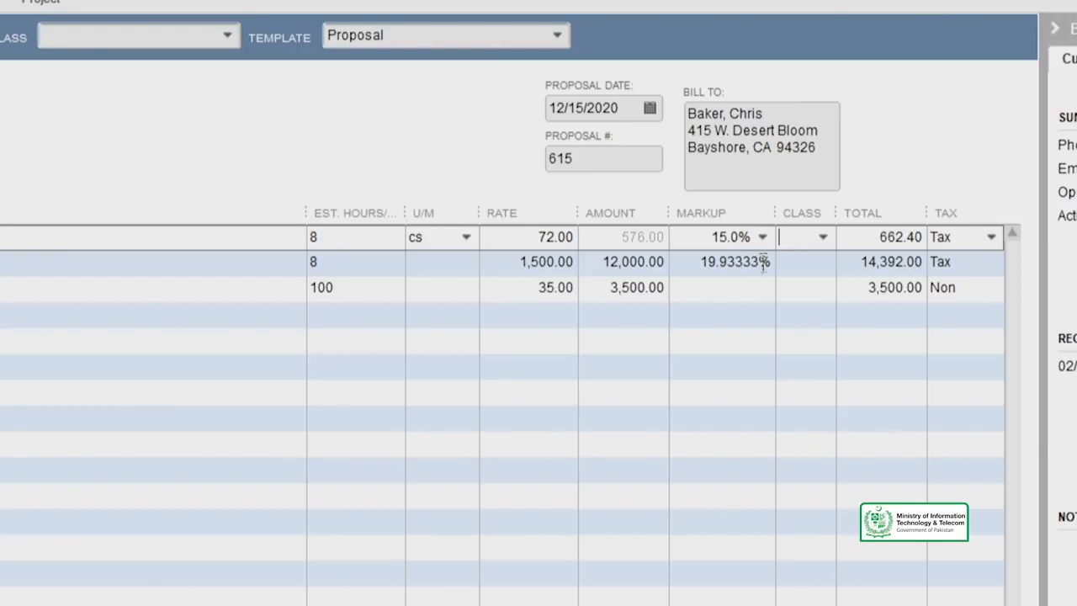
left_click(724, 290)
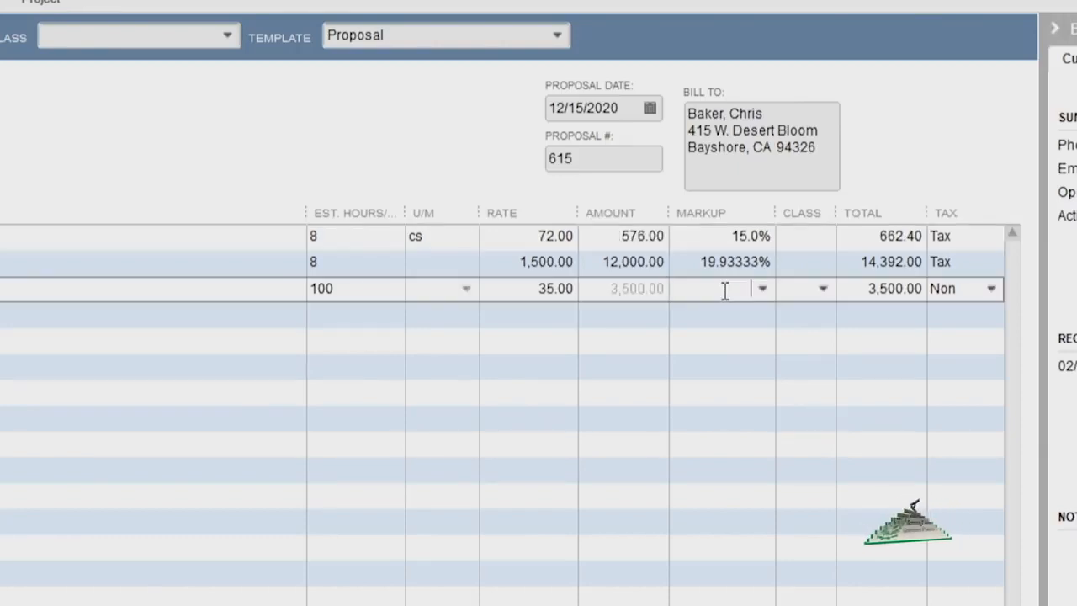
type("15")
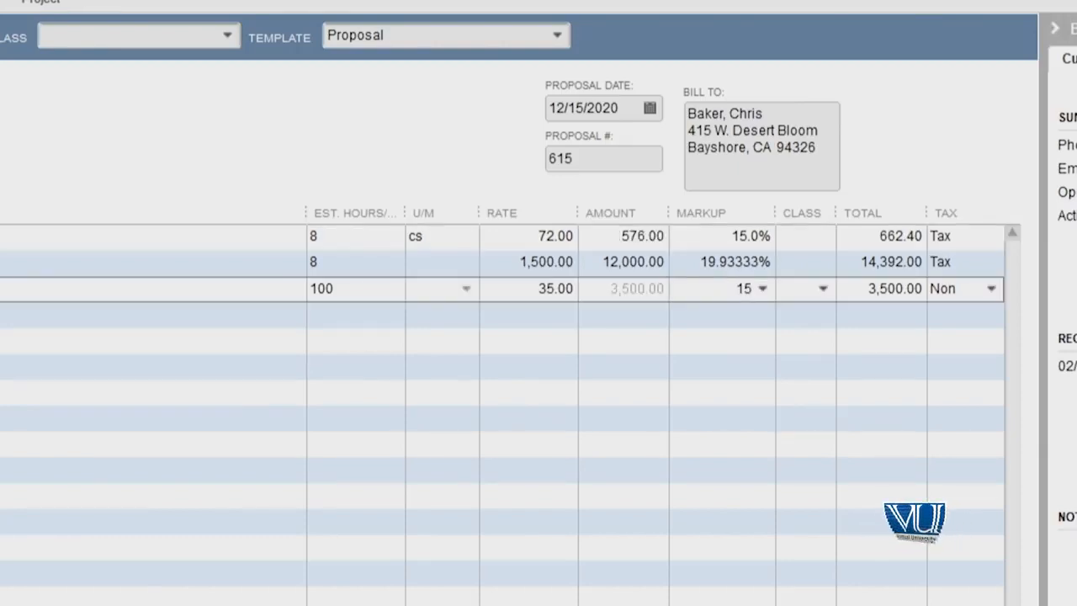
type("%")
key("Tab")
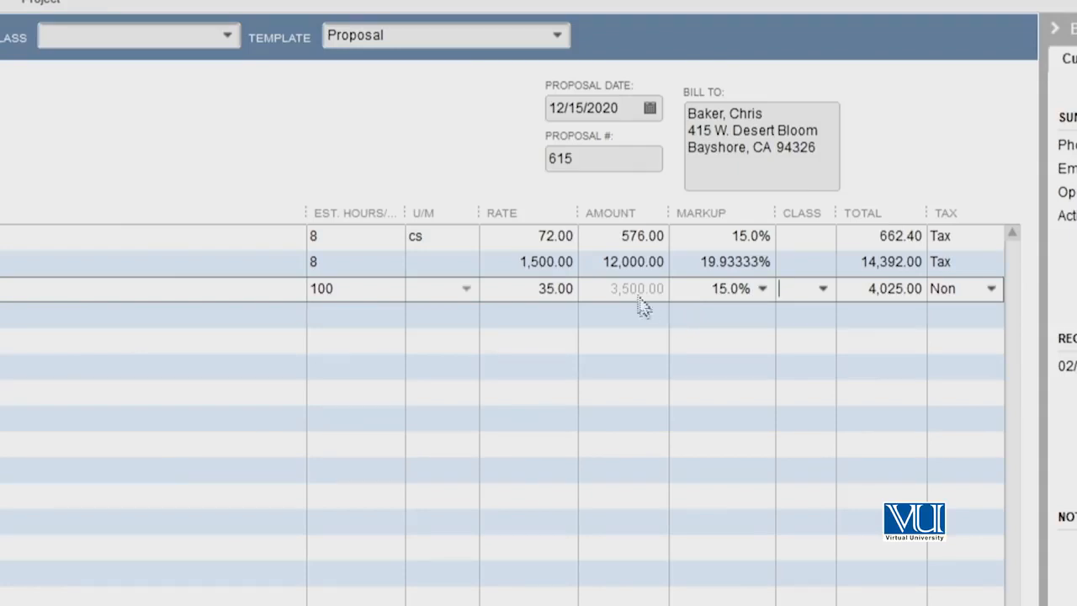
Set the markup of the Light Pine line to 20%
left_click(619, 238)
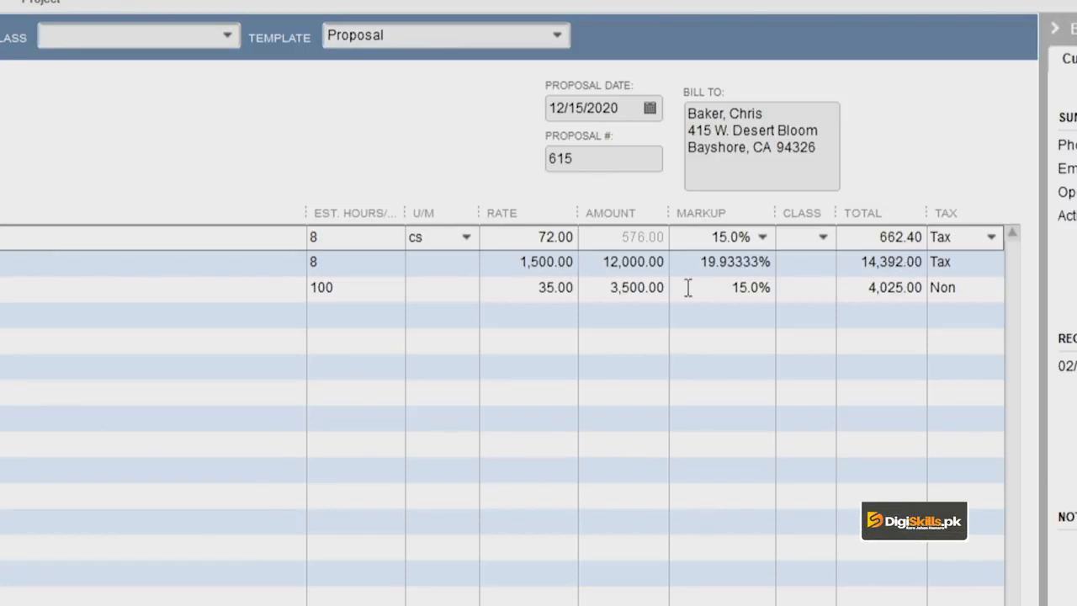
left_click(617, 267)
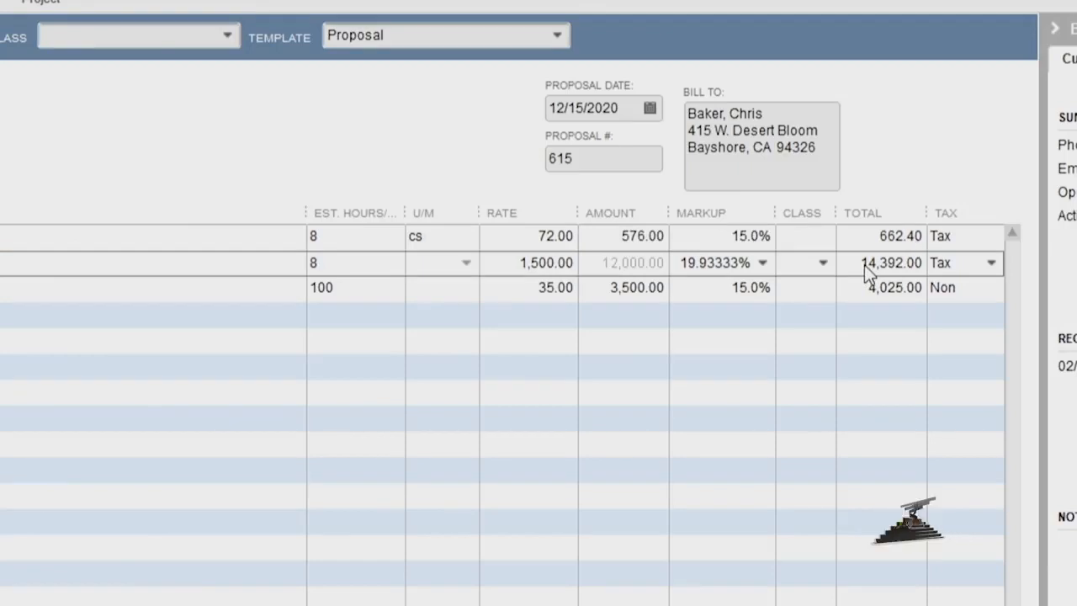
left_click(762, 265)
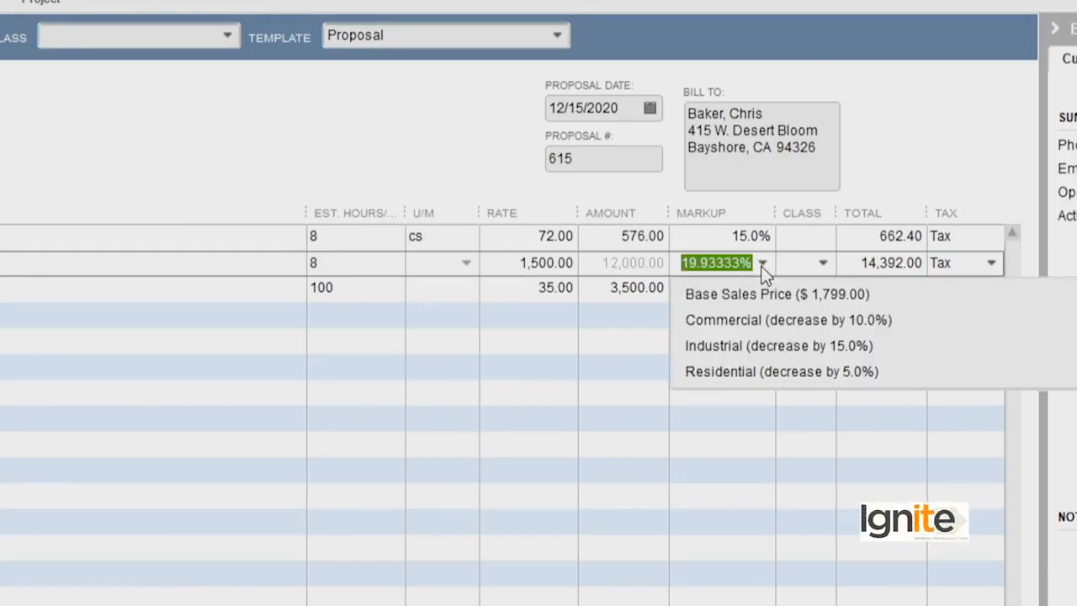
type("20%")
key("Tab")
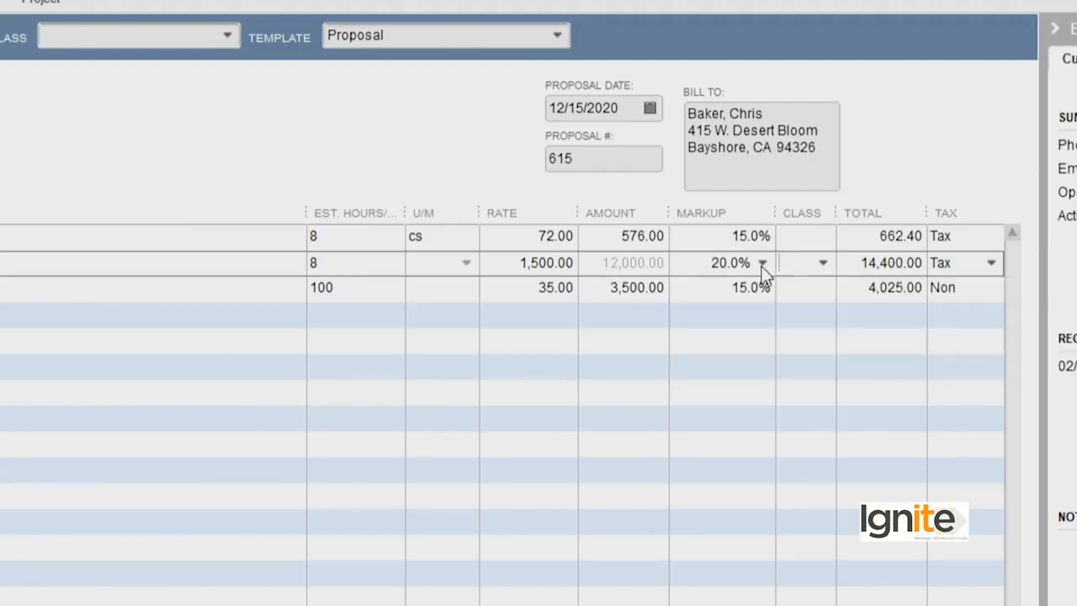
left_click(734, 347)
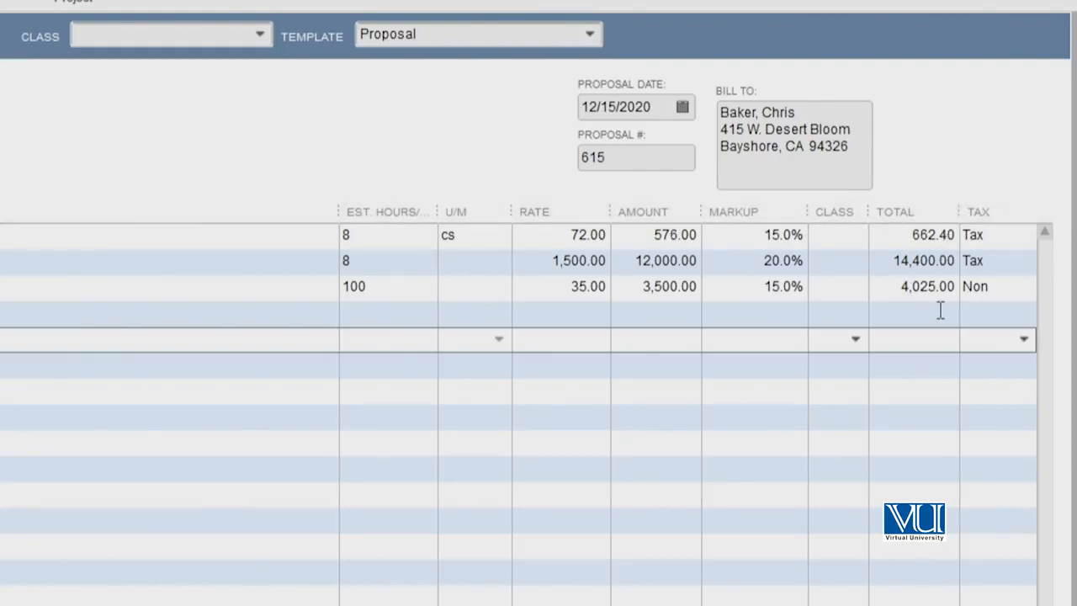
Check the tax code of the first estimate line and save the completed estimate
left_click(1019, 238)
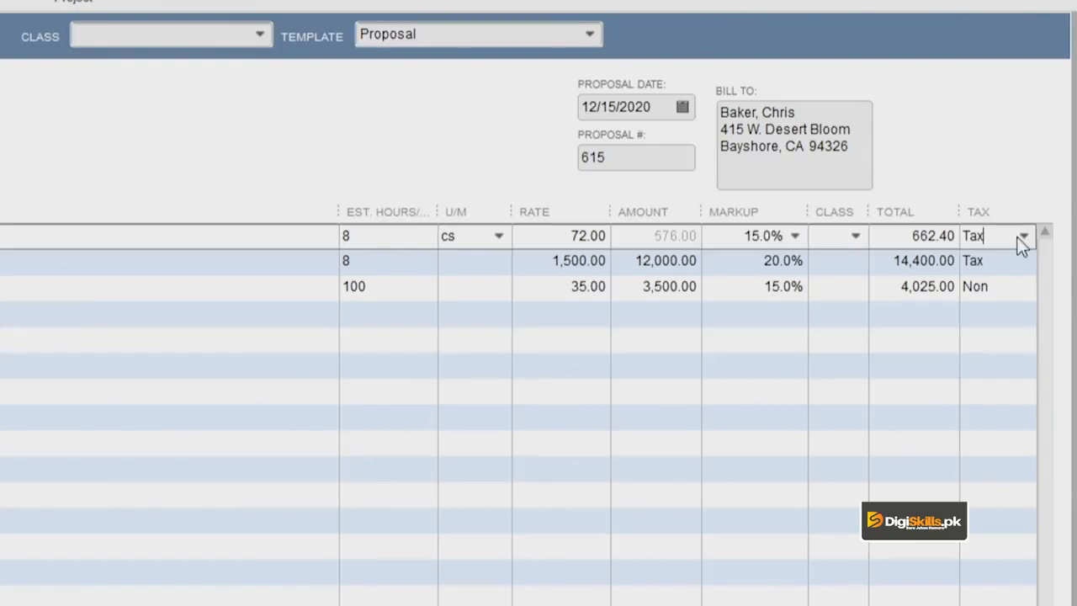
left_click(980, 344)
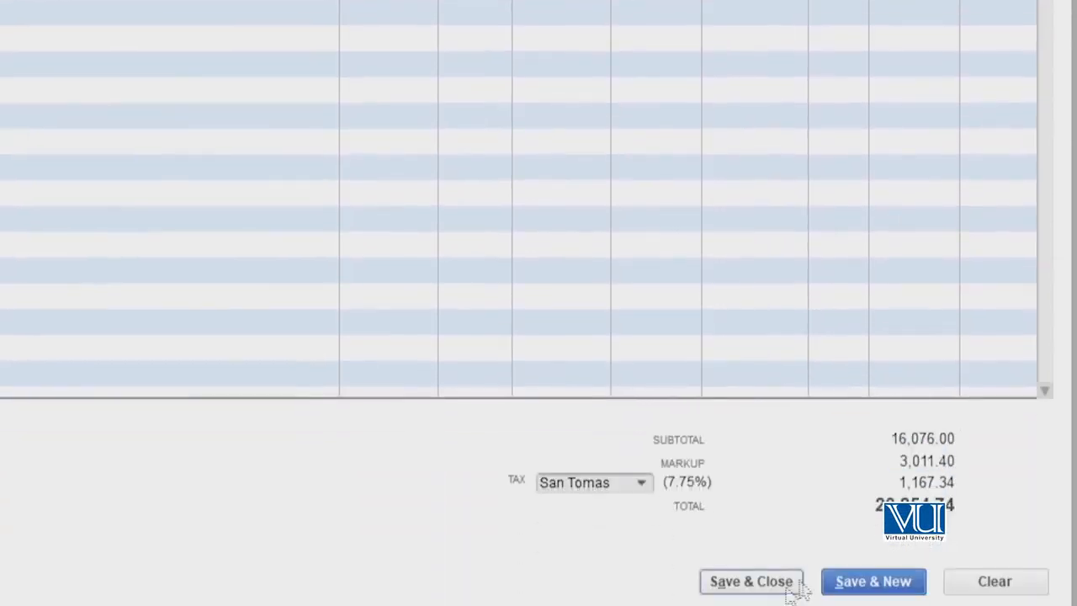
left_click(872, 581)
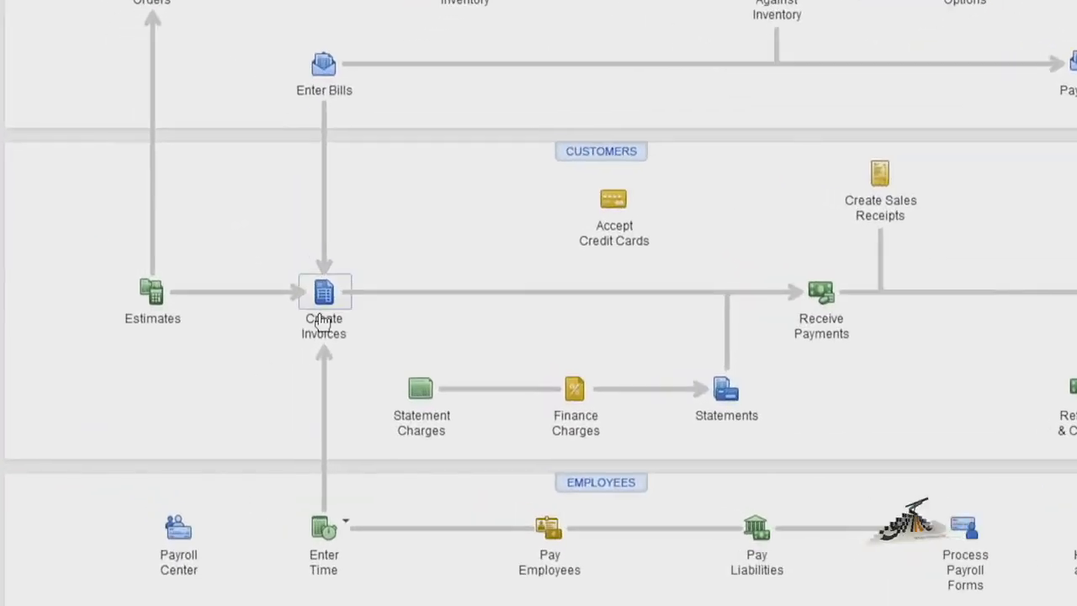
Start a new customer invoice and apply the Intuit Product Invoice template to it
left_click(324, 322)
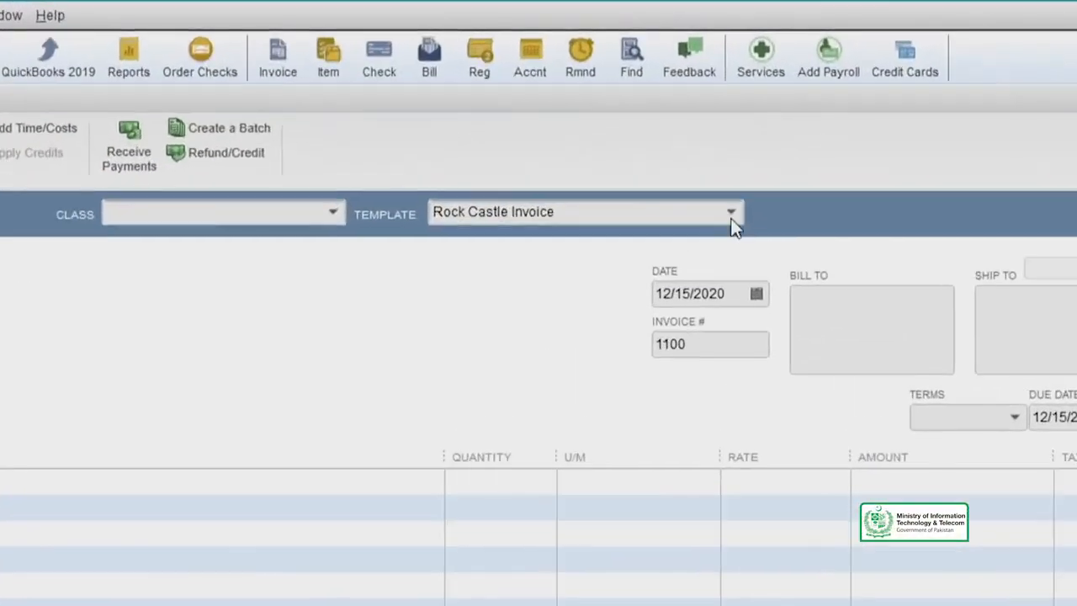
left_click(754, 126)
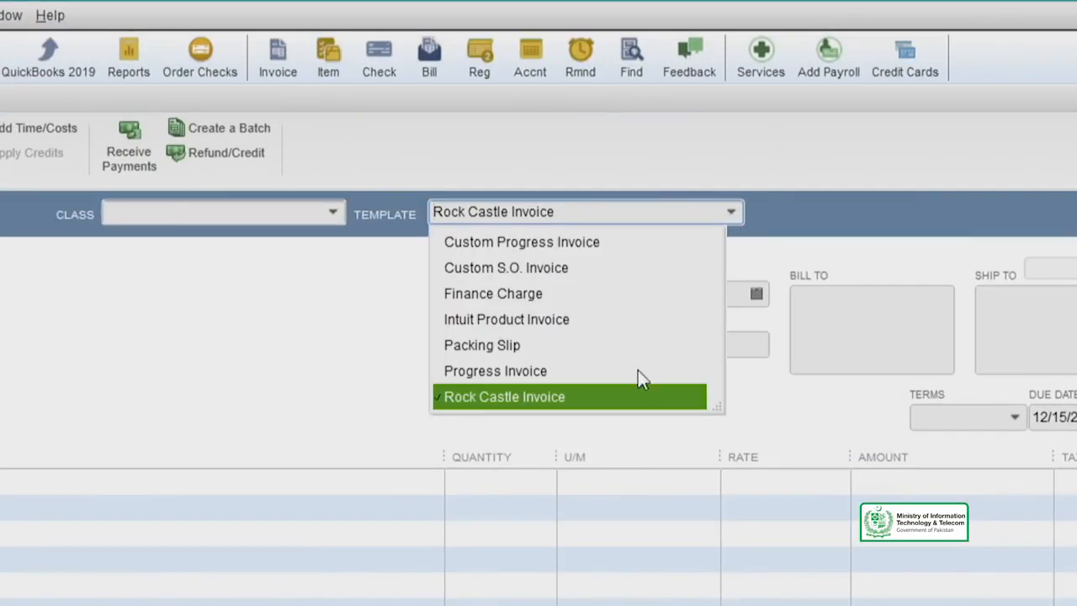
left_click(539, 319)
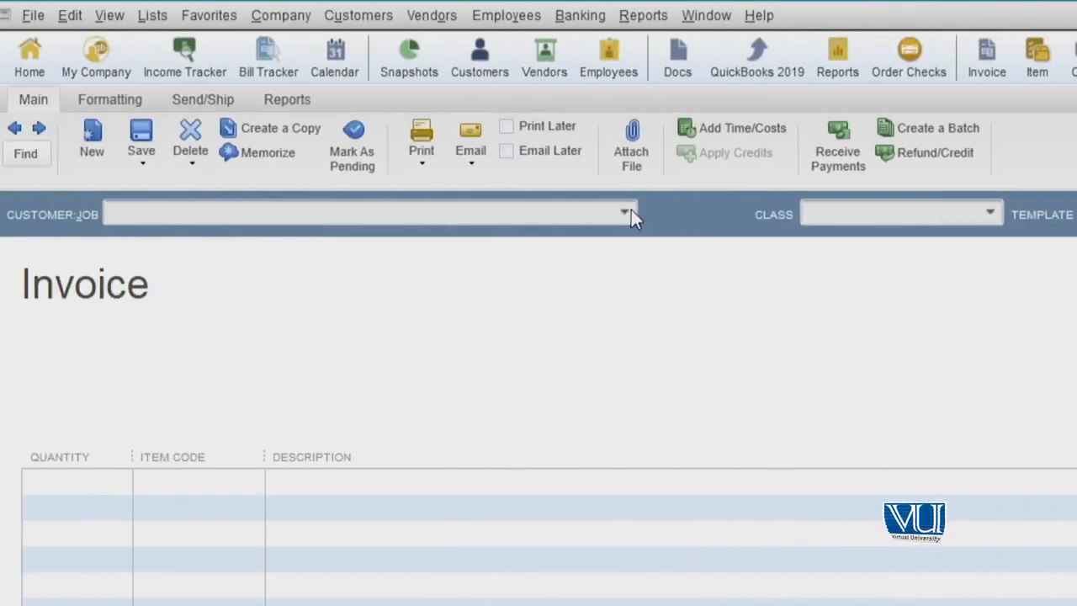
Assign the invoice to the estimate's customer and base it on the entire 12/15/2020 estimate (100%)
left_click(627, 213)
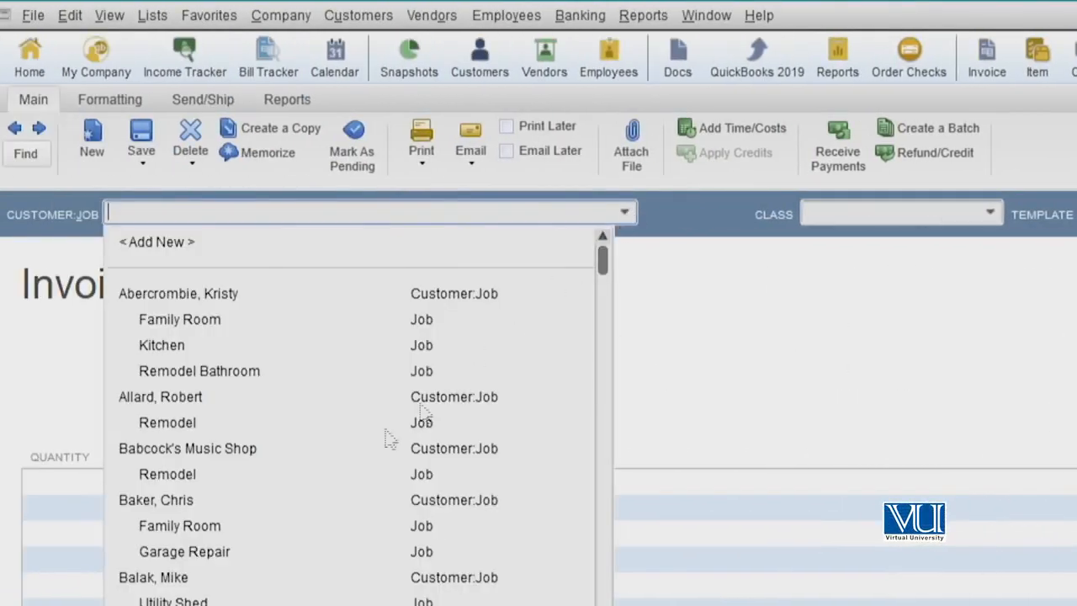
left_click(197, 506)
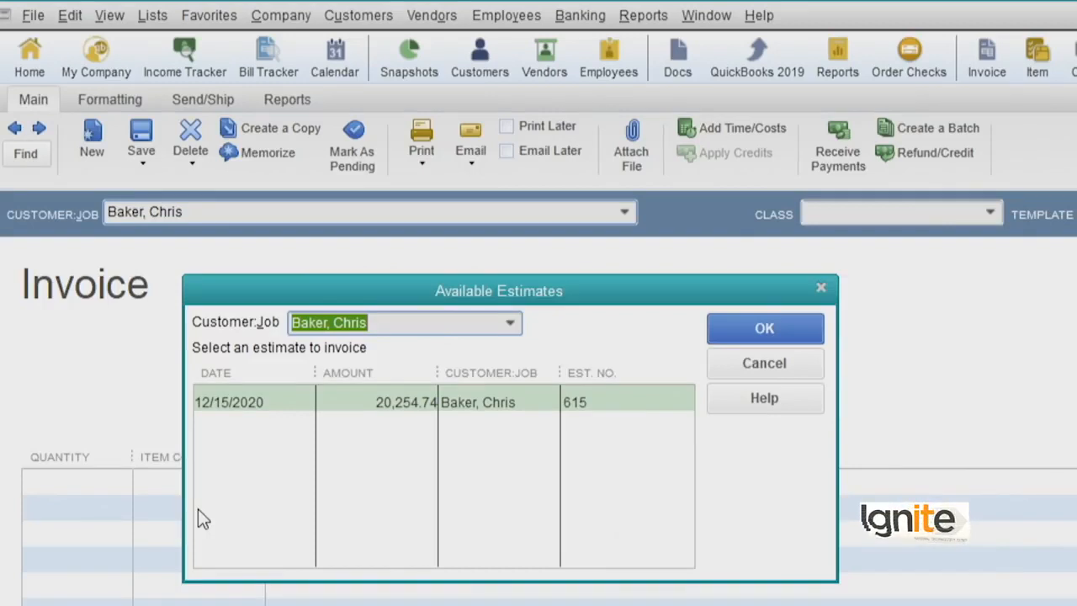
left_click(390, 399)
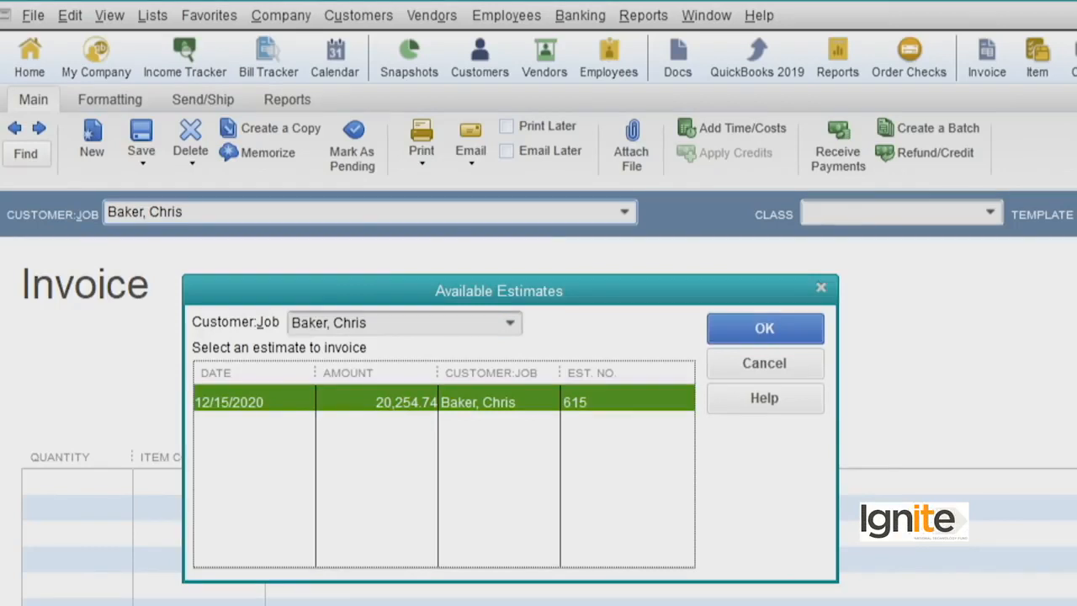
left_click(737, 328)
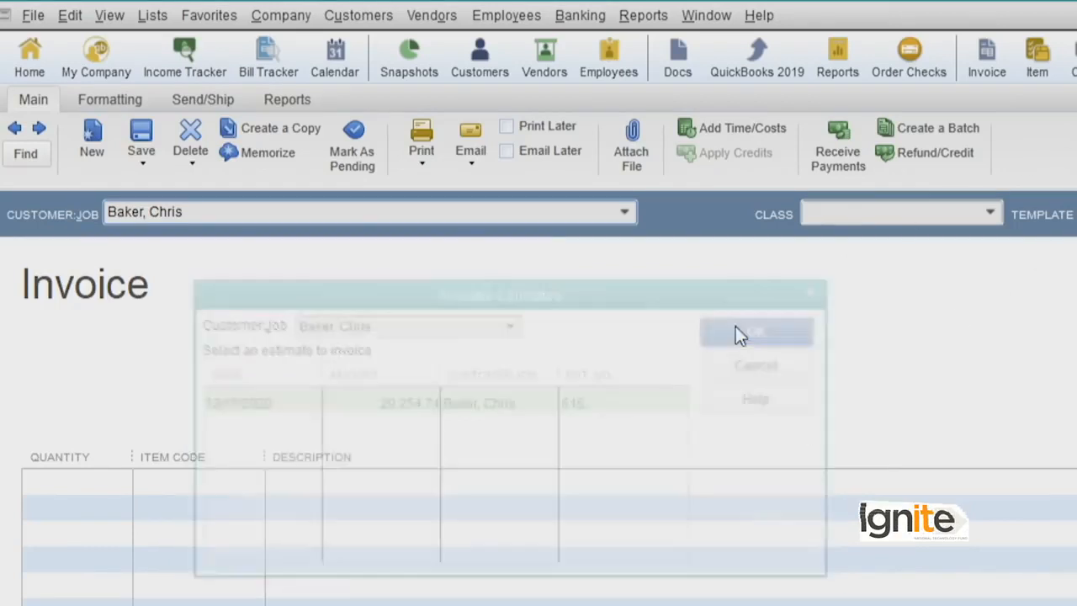
left_click(358, 530)
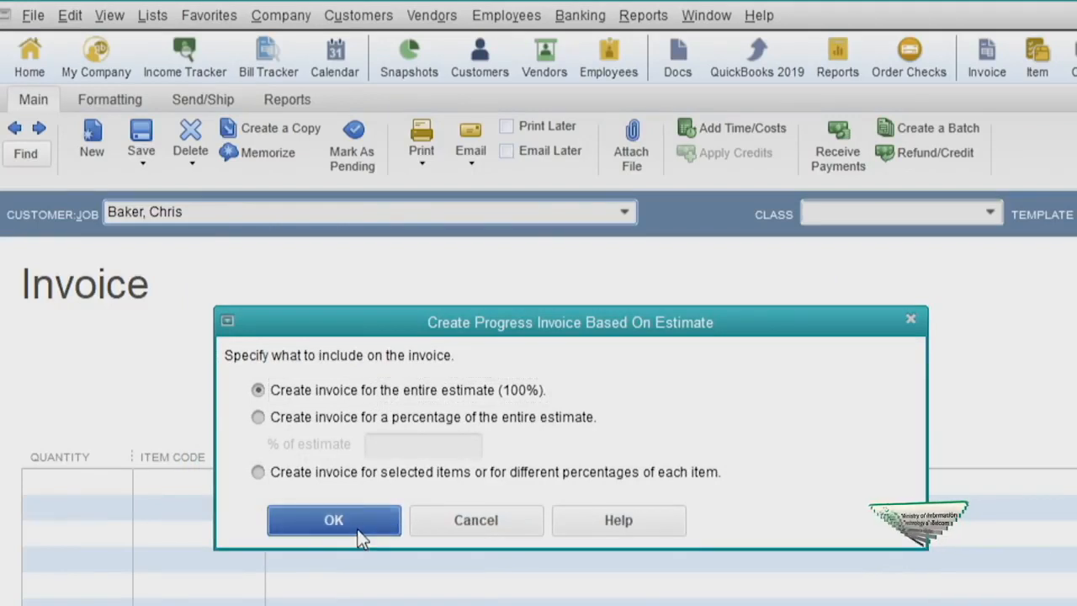